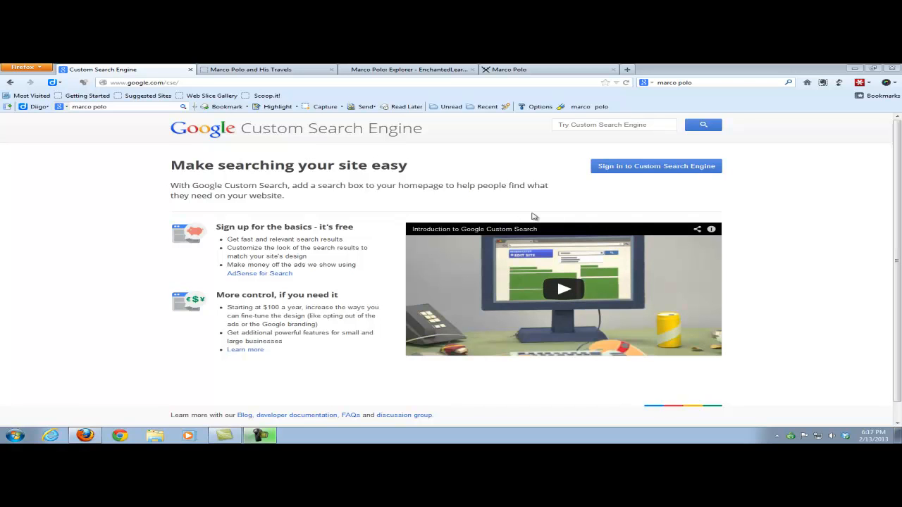
- Sign in to Custom Search Engine with the prefilled account and open the form for a new search engine
{"action": "left_click", "coordinate": [635, 172]}
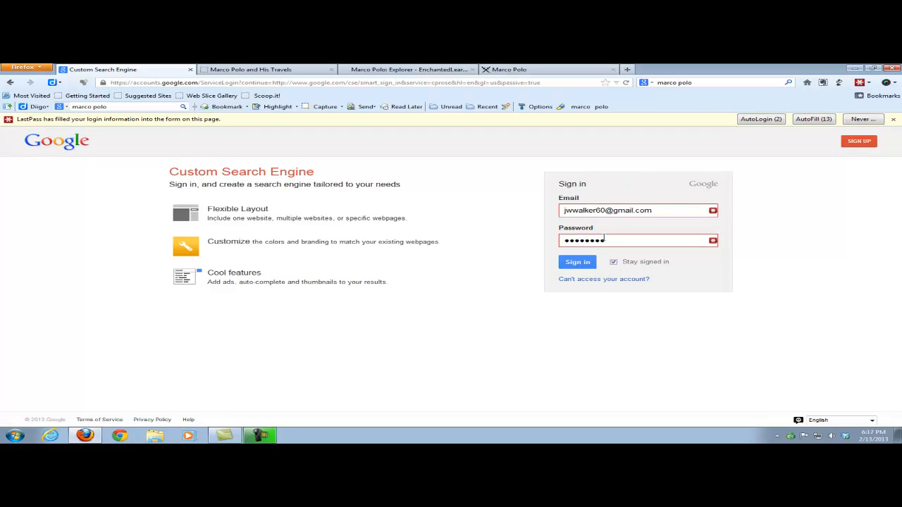
{"action": "left_click", "coordinate": [583, 264]}
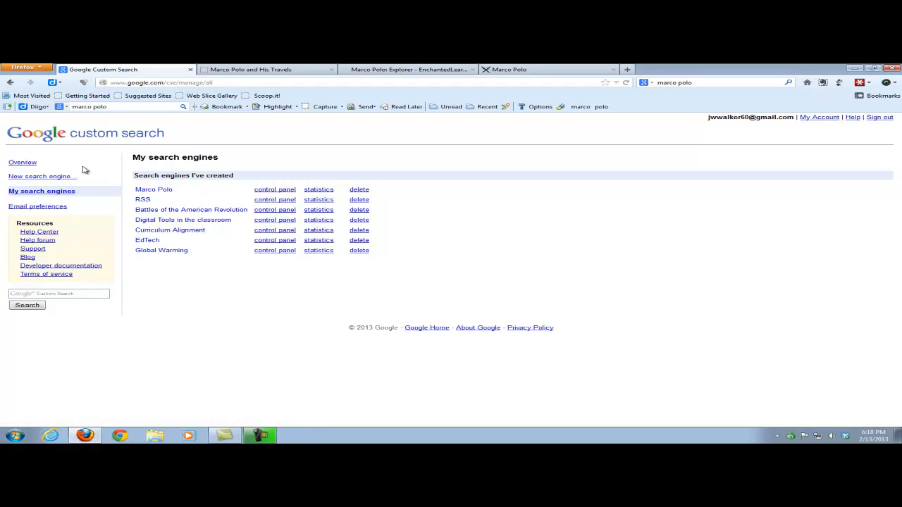
{"action": "left_click", "coordinate": [44, 177]}
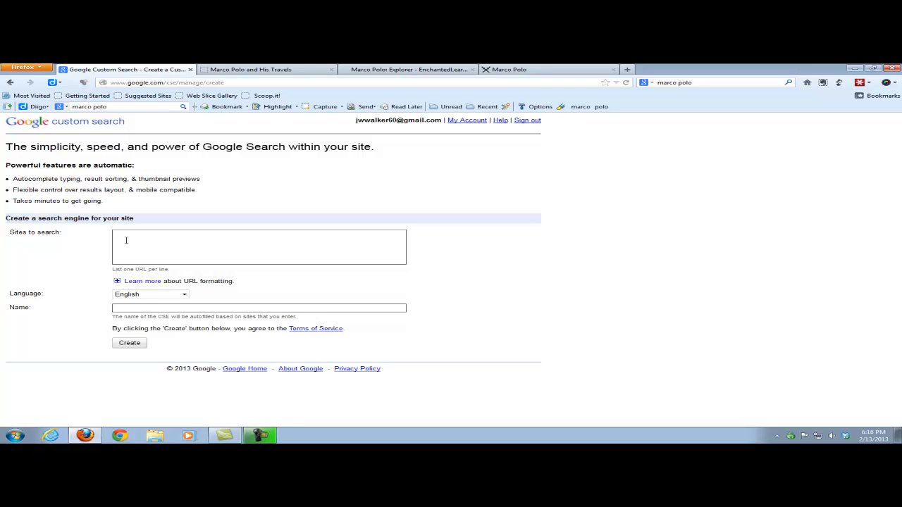
- Copy the address of the "Marco Polo and His Travels" page into the new search engine's sites to search
{"action": "left_click", "coordinate": [275, 74]}
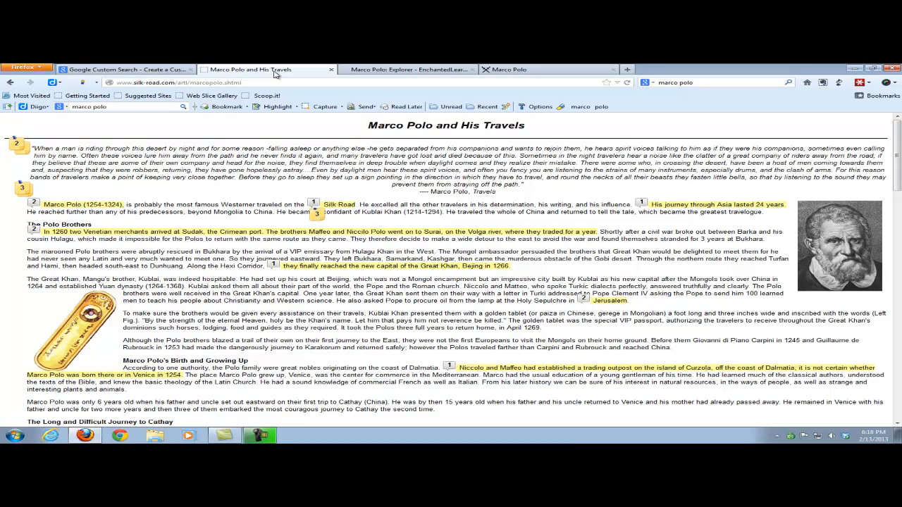
{"action": "left_click", "coordinate": [227, 82]}
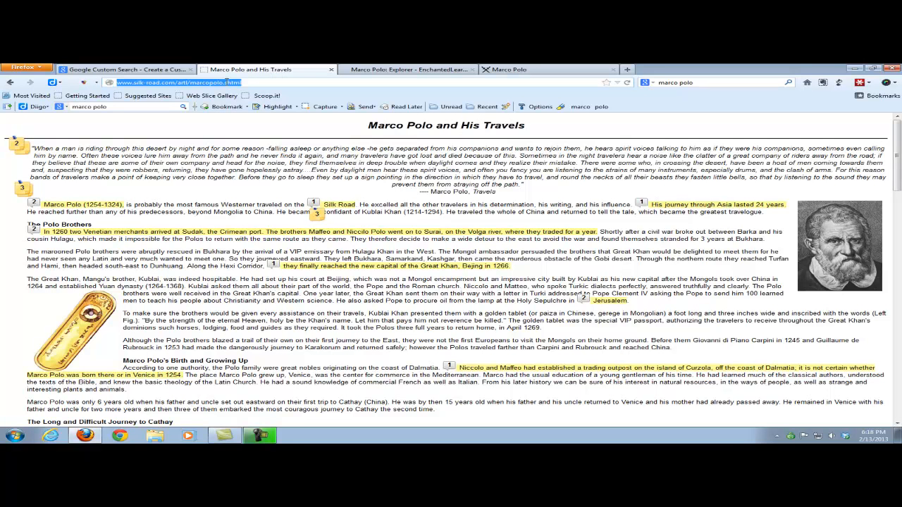
{"action": "right_click", "coordinate": [227, 82]}
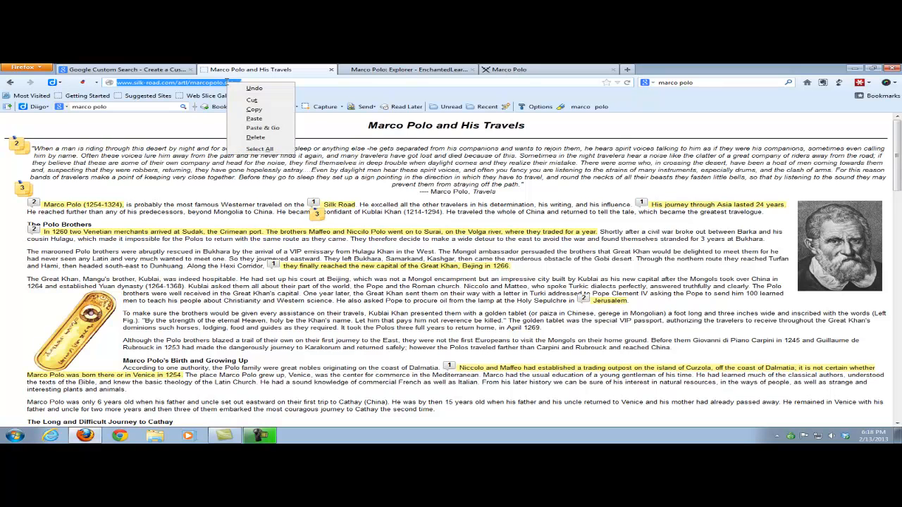
{"action": "left_click", "coordinate": [252, 110]}
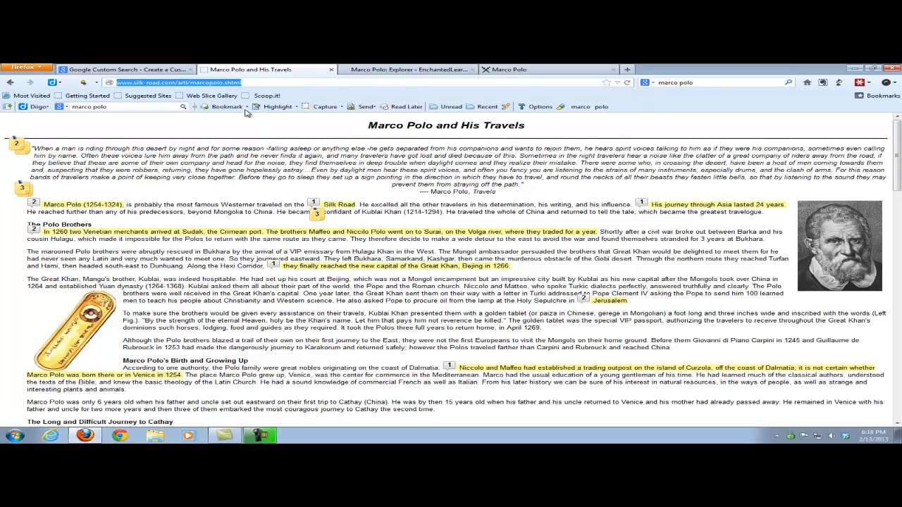
{"action": "left_click", "coordinate": [144, 73]}
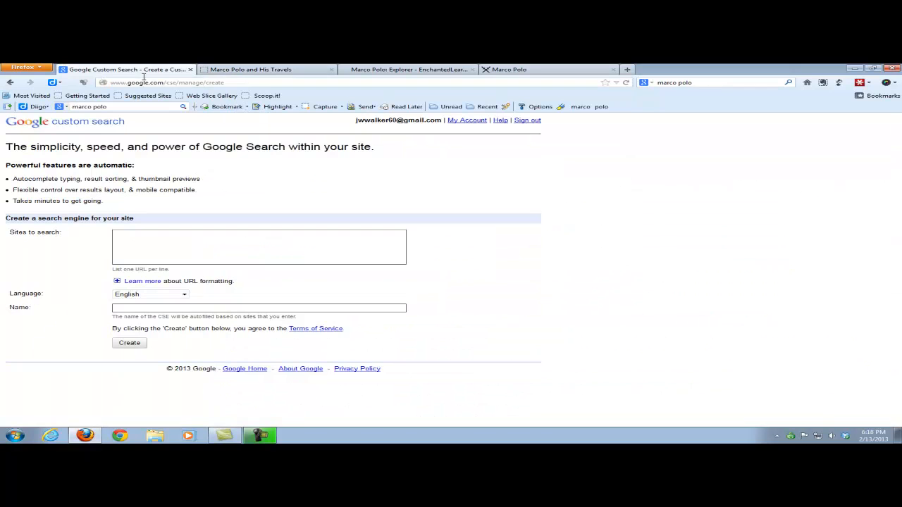
{"action": "right_click", "coordinate": [128, 235]}
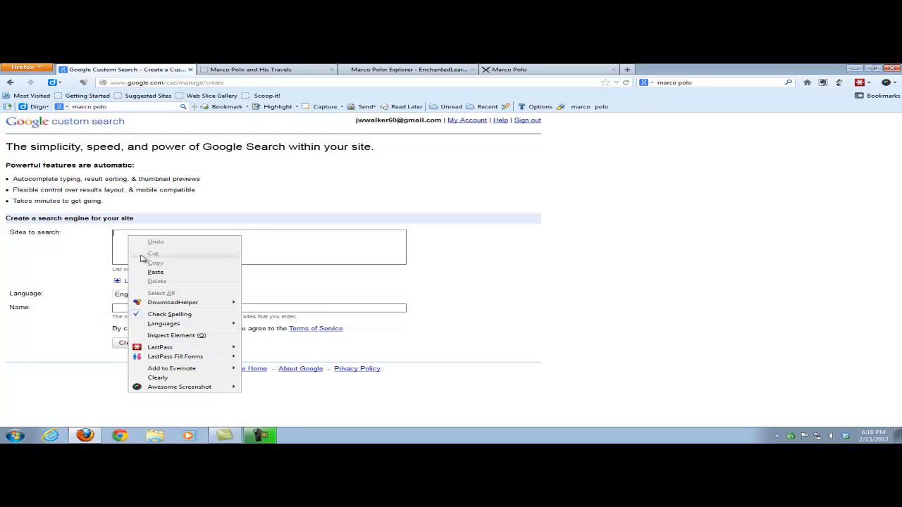
{"action": "left_click", "coordinate": [153, 272]}
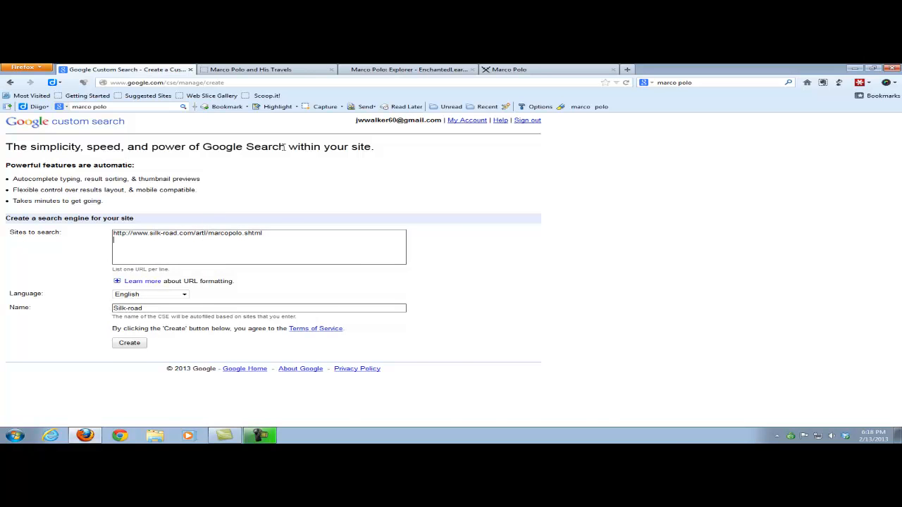
- Add the address of the Enchanted Learning "Marco Polo: Explorer" page as the second site to search
{"action": "left_click", "coordinate": [373, 70]}
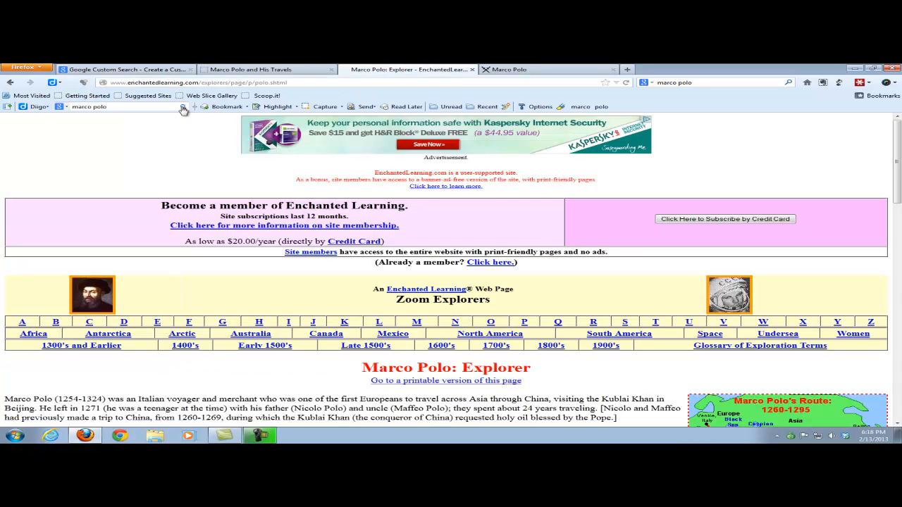
{"action": "left_click", "coordinate": [167, 83]}
{"action": "right_click", "coordinate": [169, 83]}
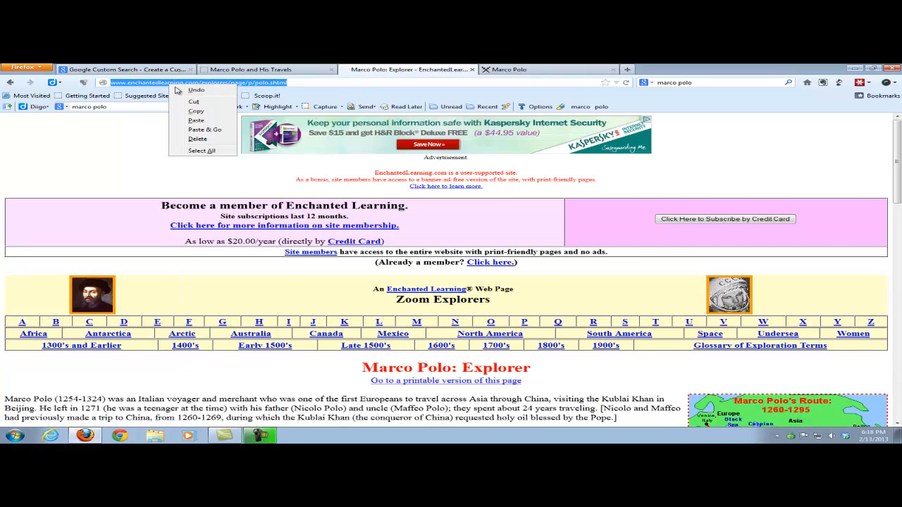
{"action": "left_click", "coordinate": [196, 113]}
{"action": "left_click", "coordinate": [139, 71]}
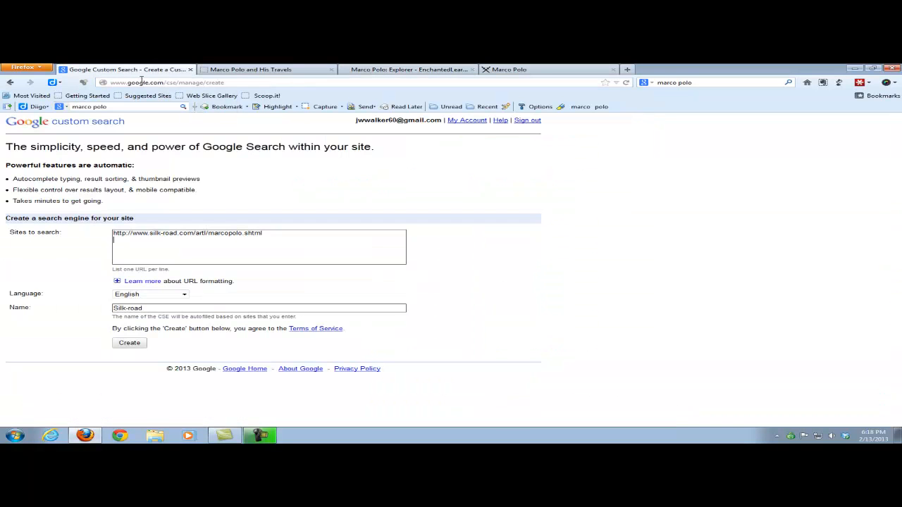
{"action": "right_click", "coordinate": [134, 241]}
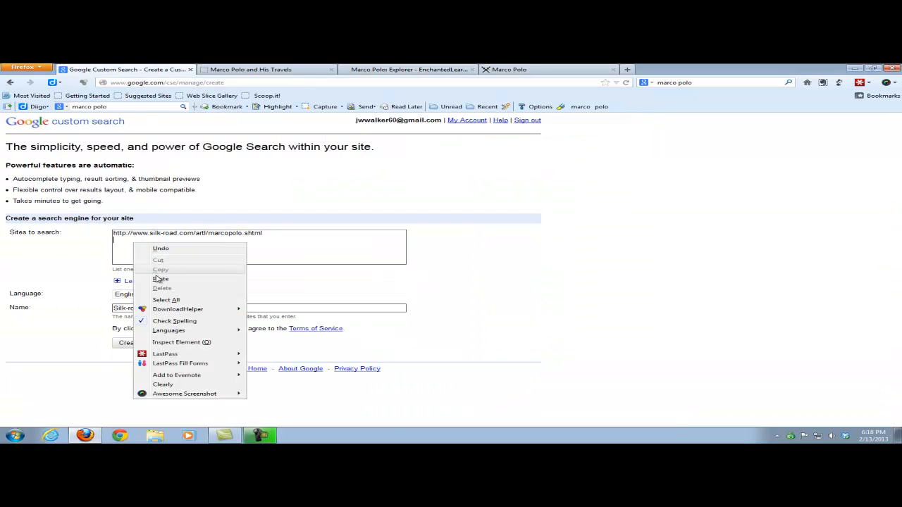
{"action": "left_click", "coordinate": [161, 280]}
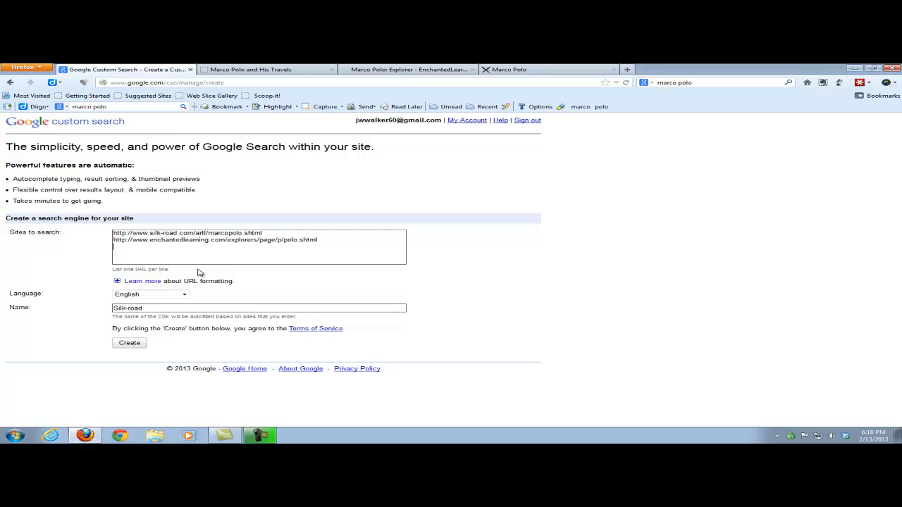
- Add the address of the middle-ages.org.uk Marco Polo page as the third site to search
{"action": "left_click", "coordinate": [500, 69]}
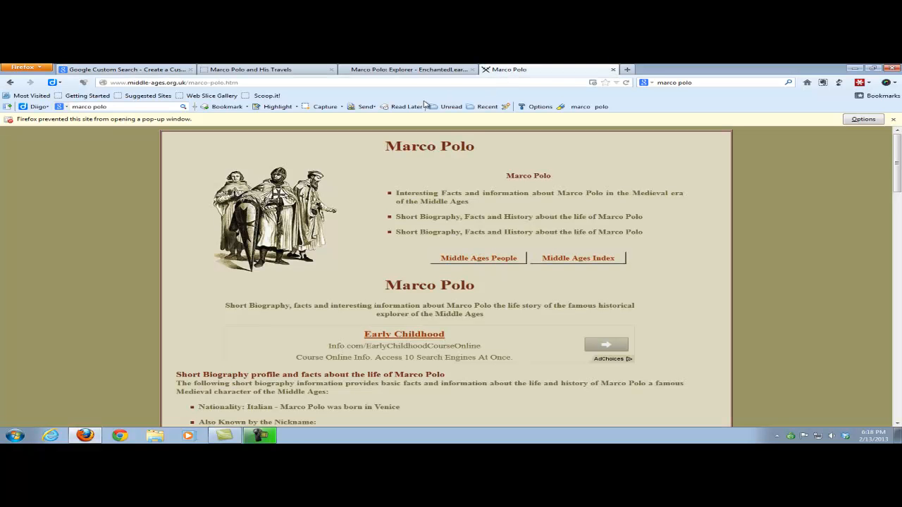
{"action": "left_click", "coordinate": [151, 82]}
{"action": "right_click", "coordinate": [150, 82]}
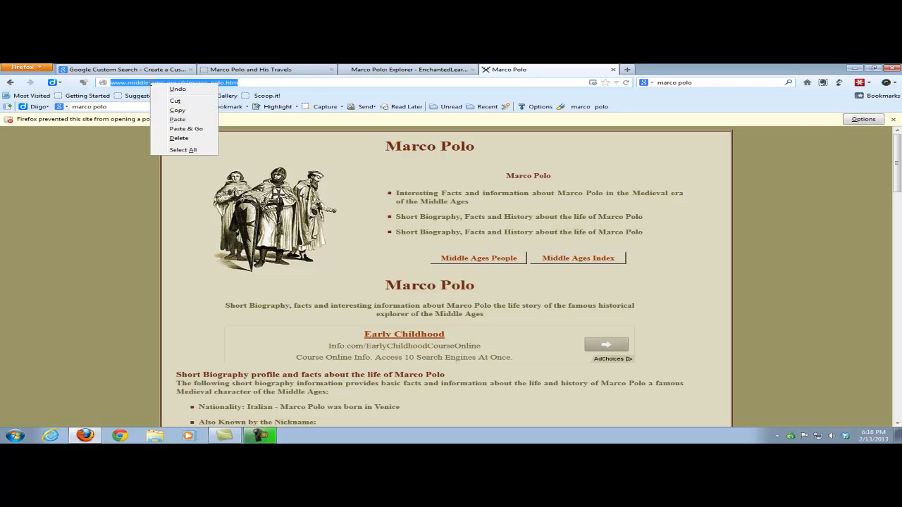
{"action": "left_click", "coordinate": [171, 110]}
{"action": "left_click", "coordinate": [168, 70]}
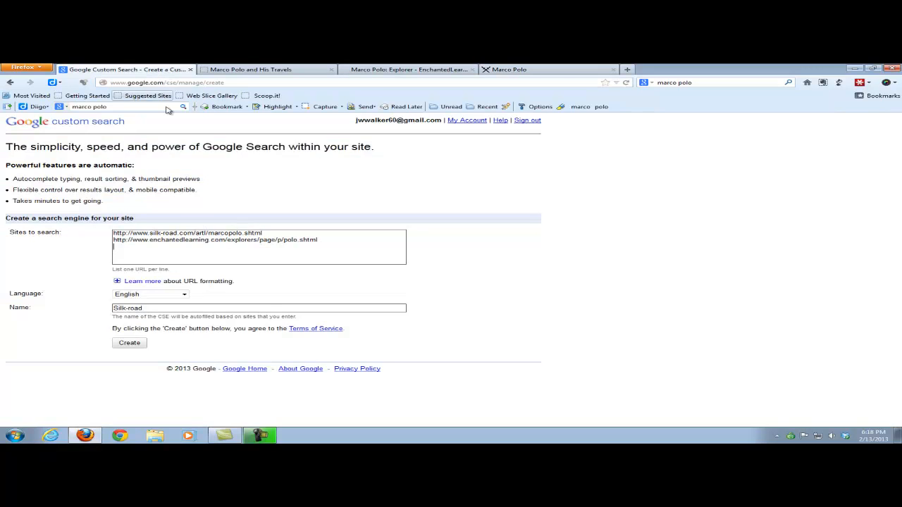
{"action": "right_click", "coordinate": [130, 250]}
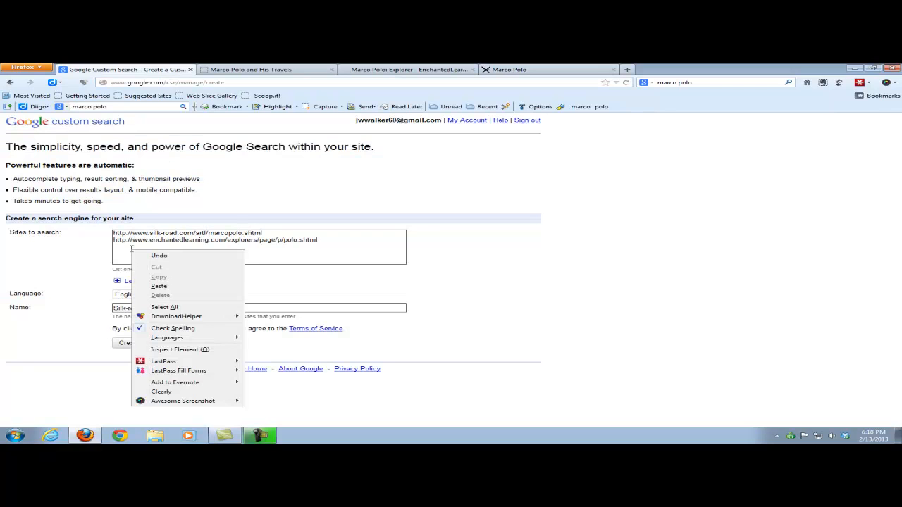
{"action": "left_click", "coordinate": [157, 286]}
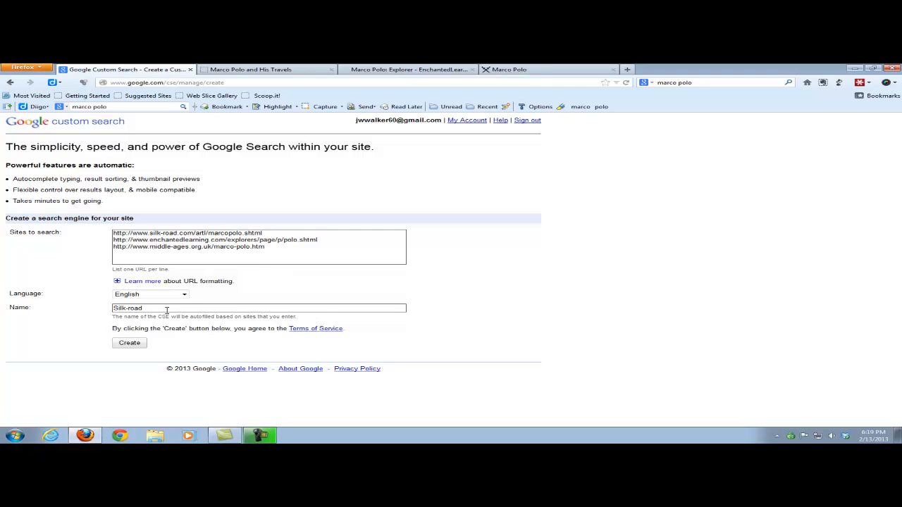
- Name the search engine "Maroco Polo research" and create it
{"action": "left_click_drag", "start_coordinate": [151, 311], "coordinate": [108, 311]}
{"action": "type", "text": "Marco Plo"}
{"action": "key", "text": "BackSpace"}
{"action": "type", "text": "olo "}
{"action": "type", "text": "reswerc"}
{"action": "key", "text": "BackSpace"}
{"action": "key", "text": "BackSpace"}
{"action": "key", "text": "BackSpace"}
{"action": "key", "text": "BackSpace"}
{"action": "key", "text": "BackSpace"}
{"action": "type", "text": "eaarc"}
{"action": "key", "text": "BackSpace"}
{"action": "key", "text": "BackSpace"}
{"action": "key", "text": "BackSpace"}
{"action": "type", "text": "rch"}
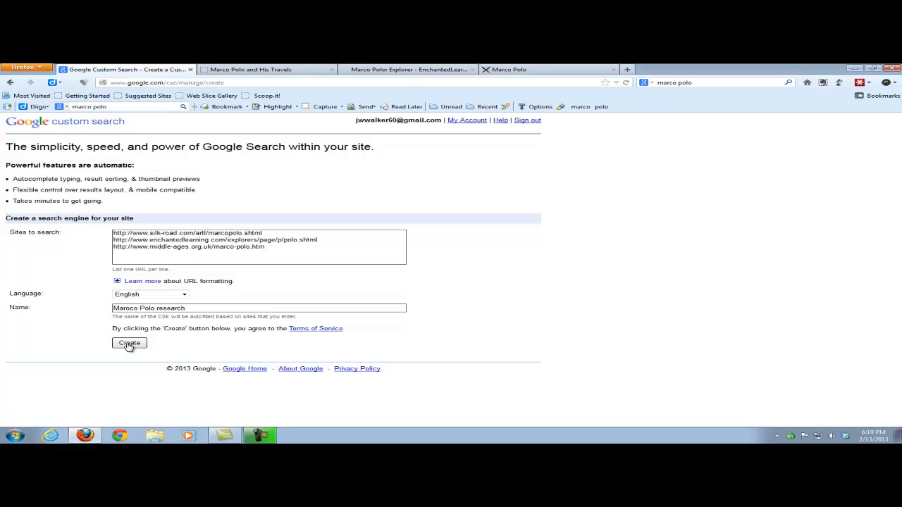
{"action": "left_click", "coordinate": [129, 344]}
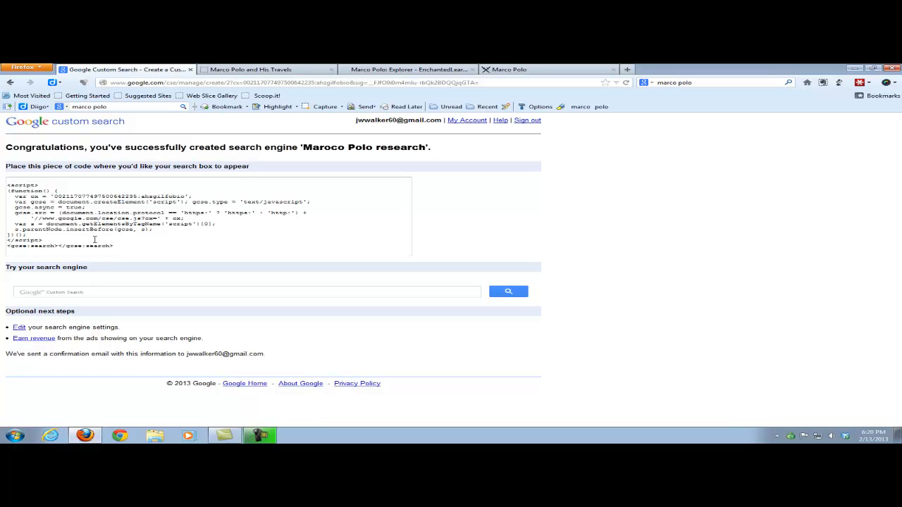
- Apply the Espresso style in the new search engine's look and feel settings, then save and get its code
{"action": "left_click", "coordinate": [21, 330]}
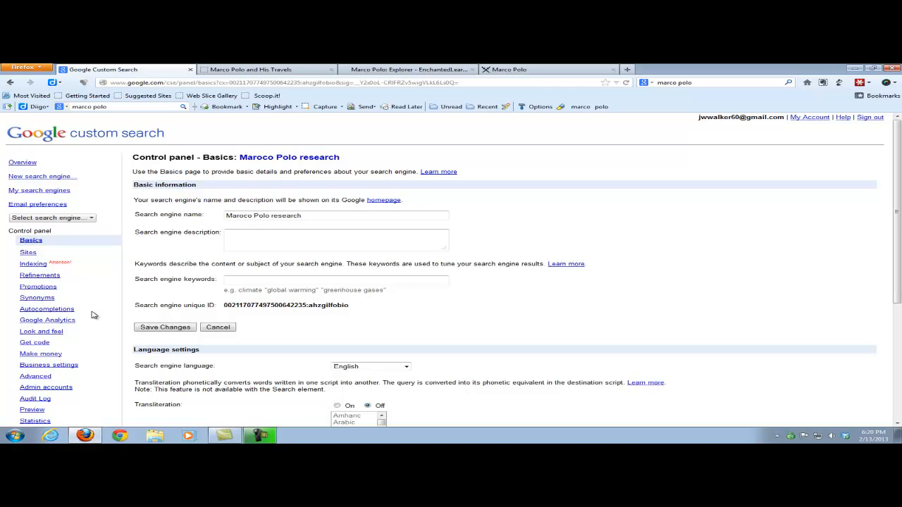
{"action": "left_click", "coordinate": [39, 333]}
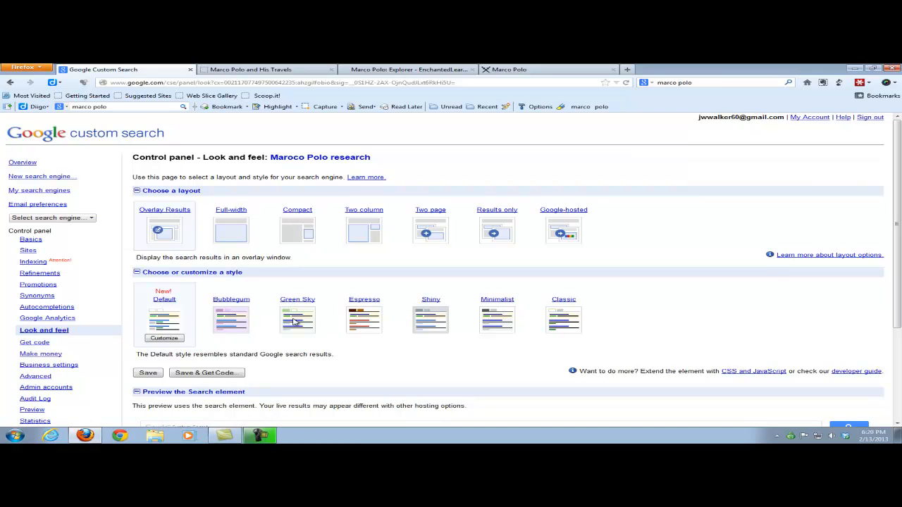
{"action": "left_click", "coordinate": [367, 319]}
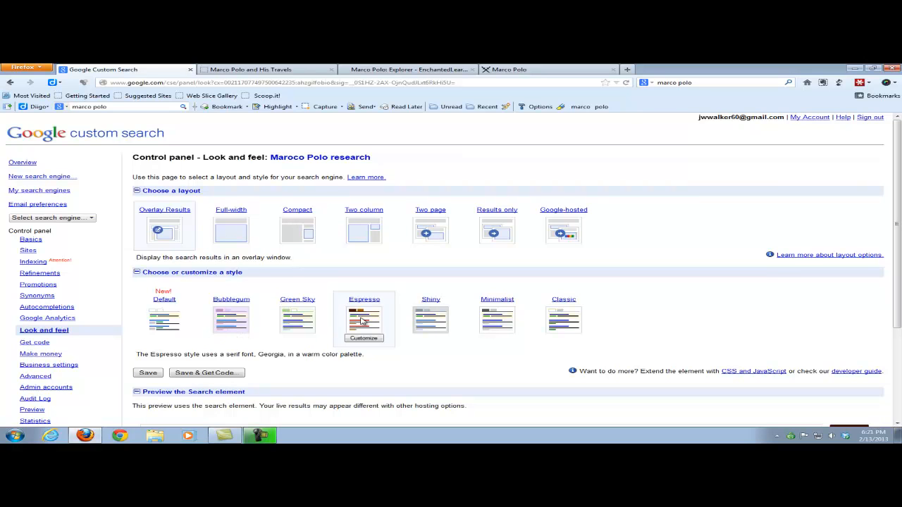
{"action": "scroll", "coordinate": [365, 362], "scroll_direction": "down", "scroll_amount": 3}
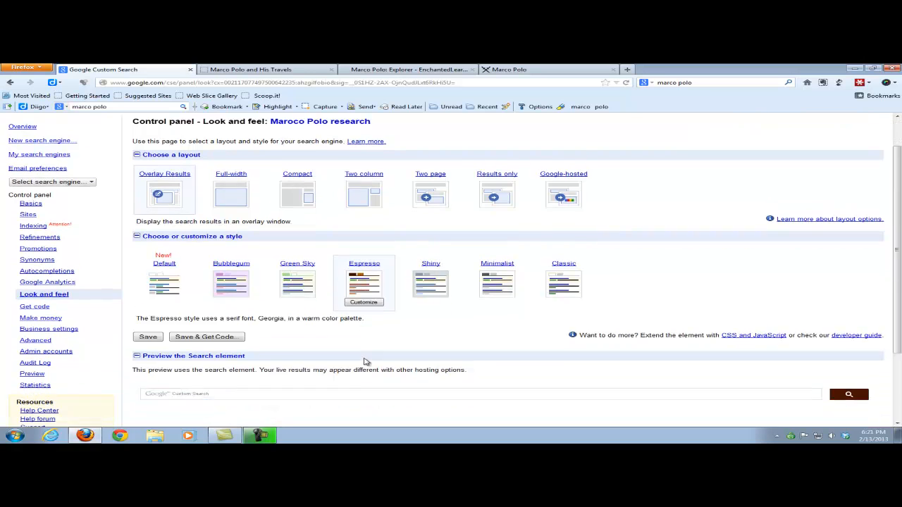
{"action": "scroll", "coordinate": [361, 358], "scroll_direction": "up", "scroll_amount": 2}
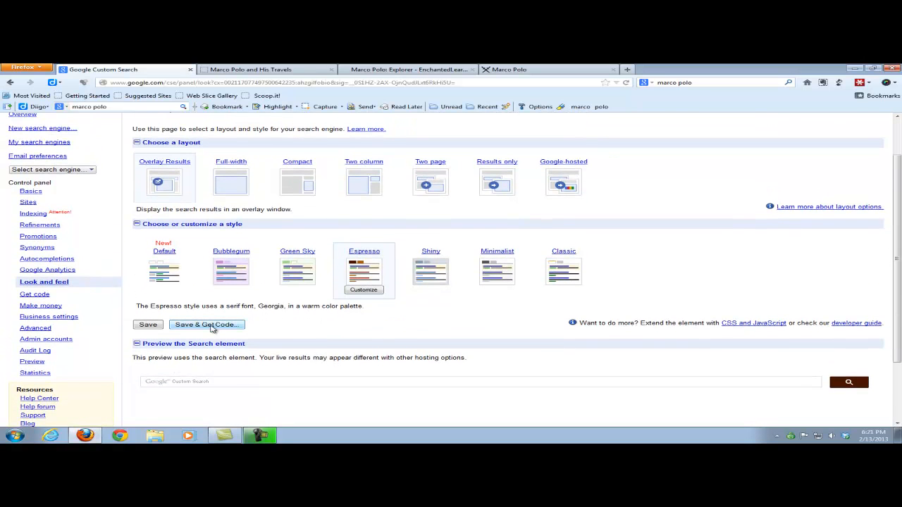
{"action": "left_click", "coordinate": [211, 328]}
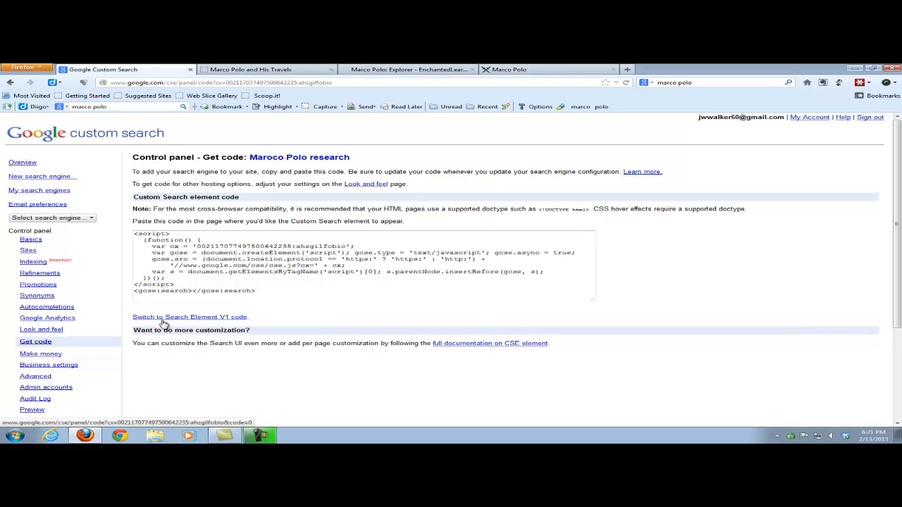
- Switch to the Search Element V1 code with protocol-relative URLs and copy the entire code
{"action": "left_click", "coordinate": [217, 318]}
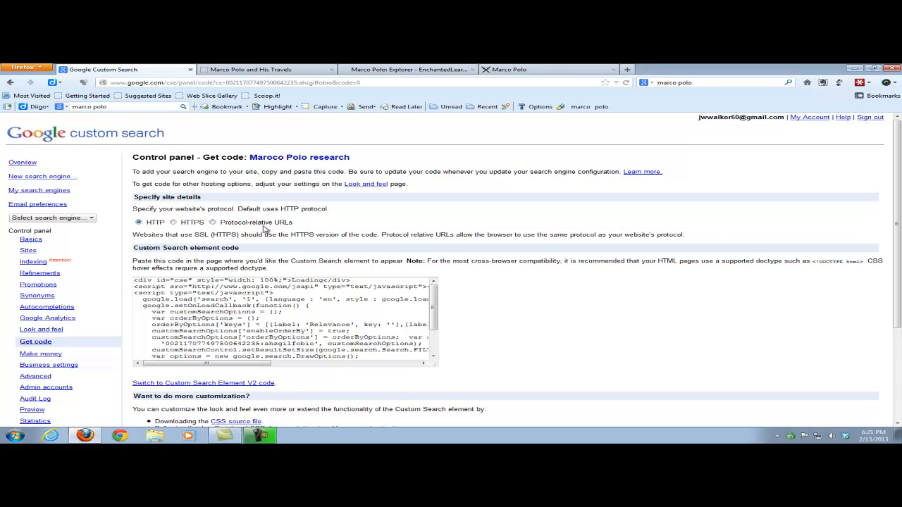
{"action": "left_click", "coordinate": [212, 223]}
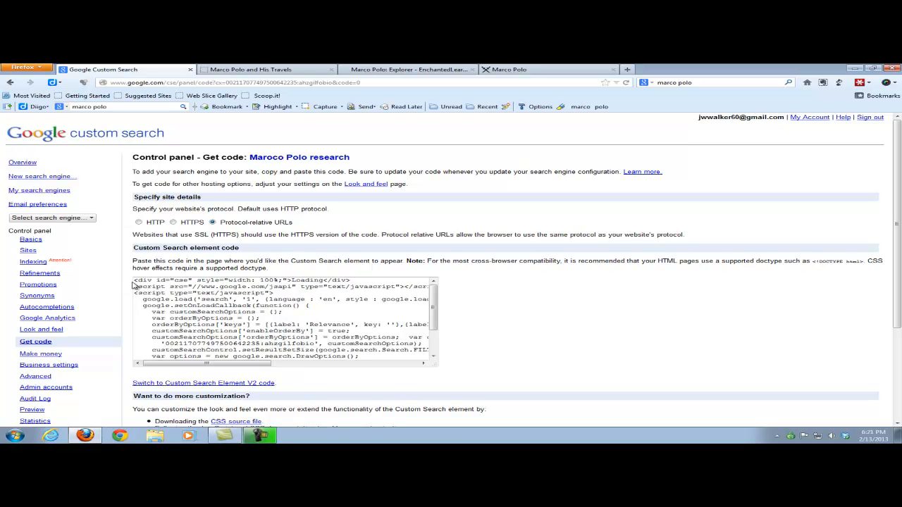
{"action": "left_click_drag", "start_coordinate": [134, 281], "coordinate": [160, 363]}
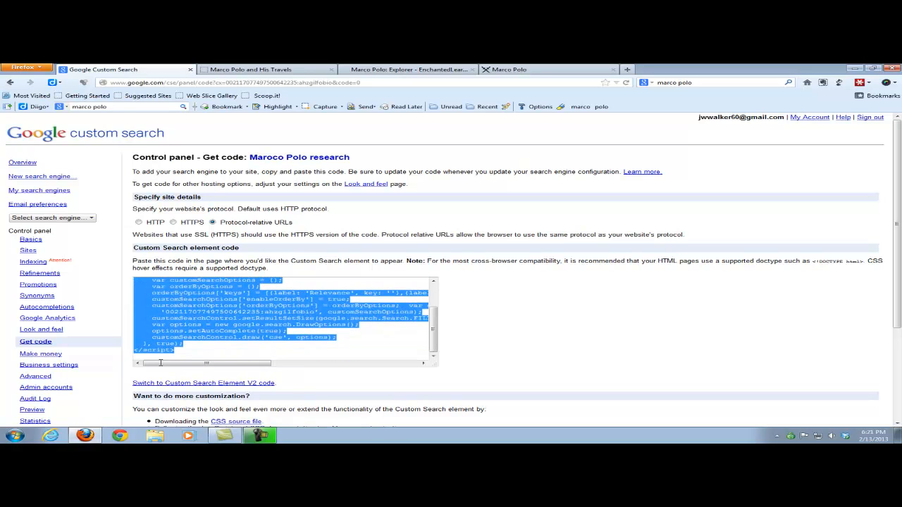
{"action": "right_click", "coordinate": [189, 308]}
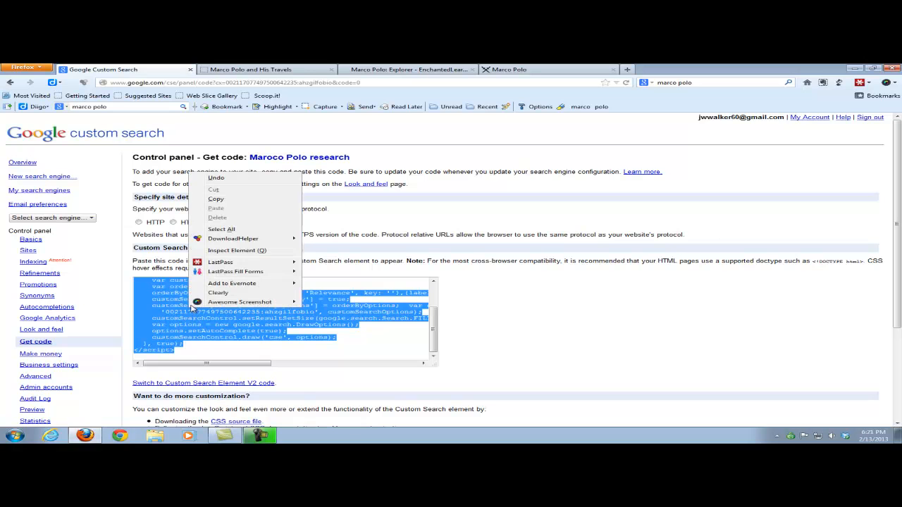
{"action": "left_click", "coordinate": [226, 202]}
- Open the ITECC wiki home page at itecc.wikispaces.com in a new browser tab
{"action": "left_click", "coordinate": [628, 69]}
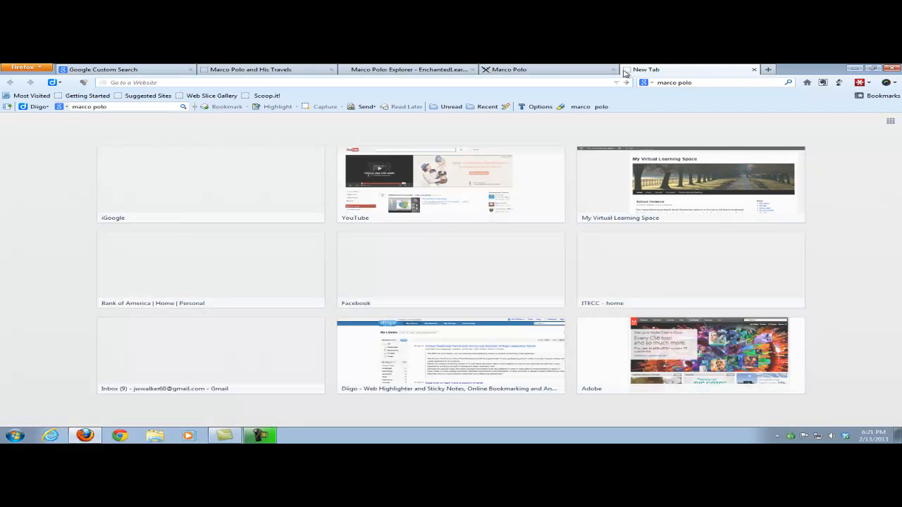
{"action": "type", "text": "itecc.wikispaces.com/"}
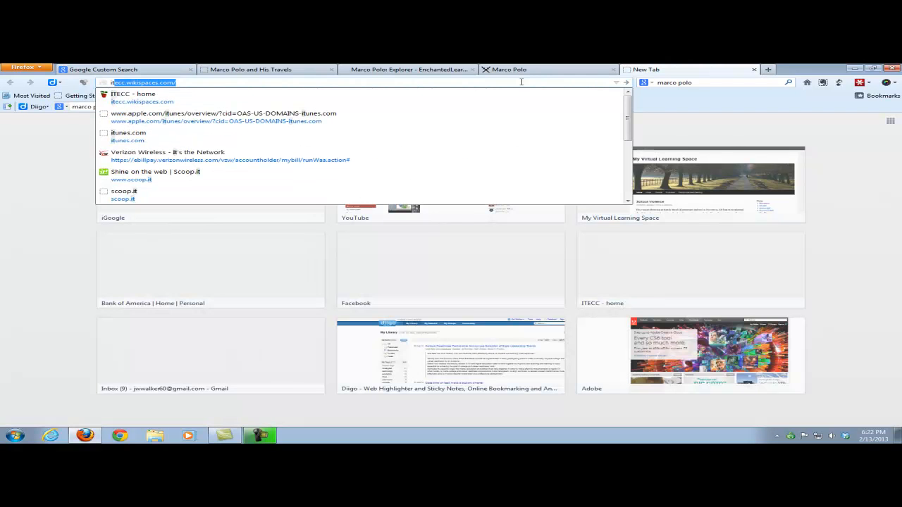
{"action": "left_click", "coordinate": [210, 98]}
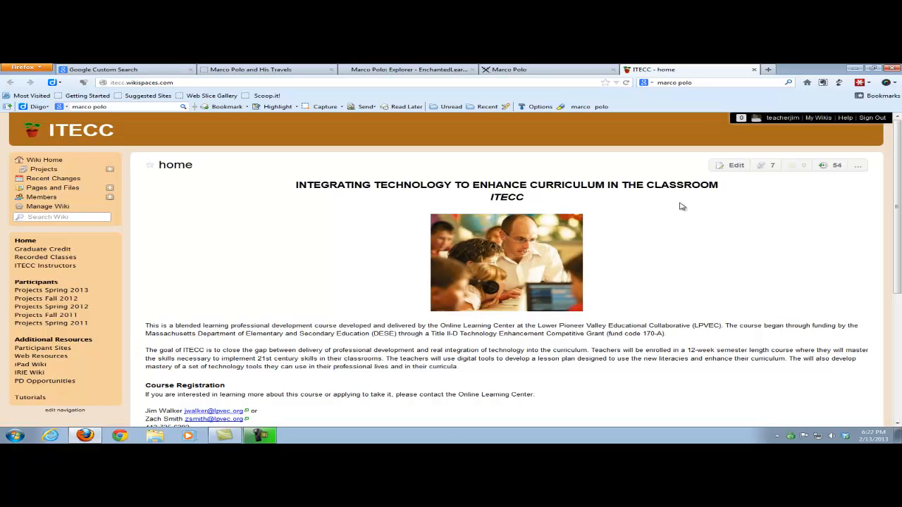
- Open the wiki's Tutorials page for editing and remove the existing widget under the "Google Custom Search result for Marco Polo" heading
{"action": "left_click", "coordinate": [39, 399]}
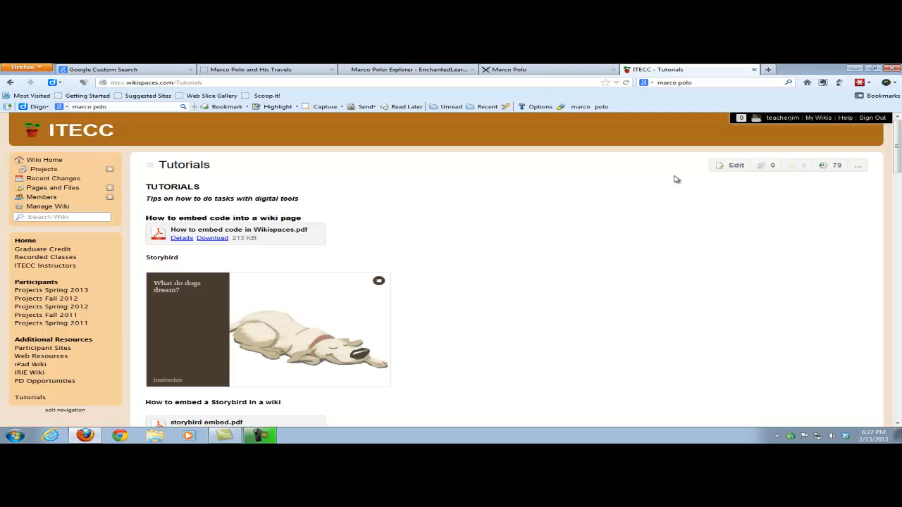
{"action": "left_click", "coordinate": [733, 167]}
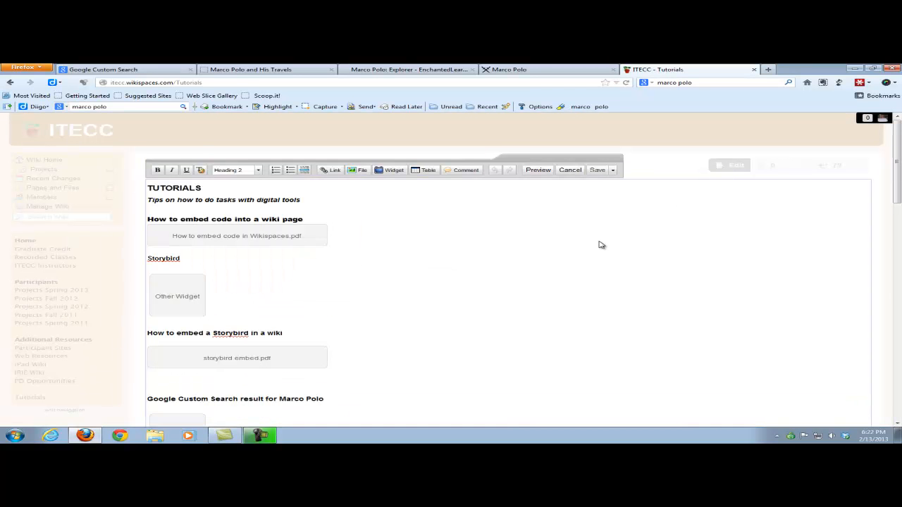
{"action": "scroll", "coordinate": [603, 244], "scroll_direction": "down", "scroll_amount": 5}
{"action": "scroll", "coordinate": [601, 244], "scroll_direction": "up", "scroll_amount": 1}
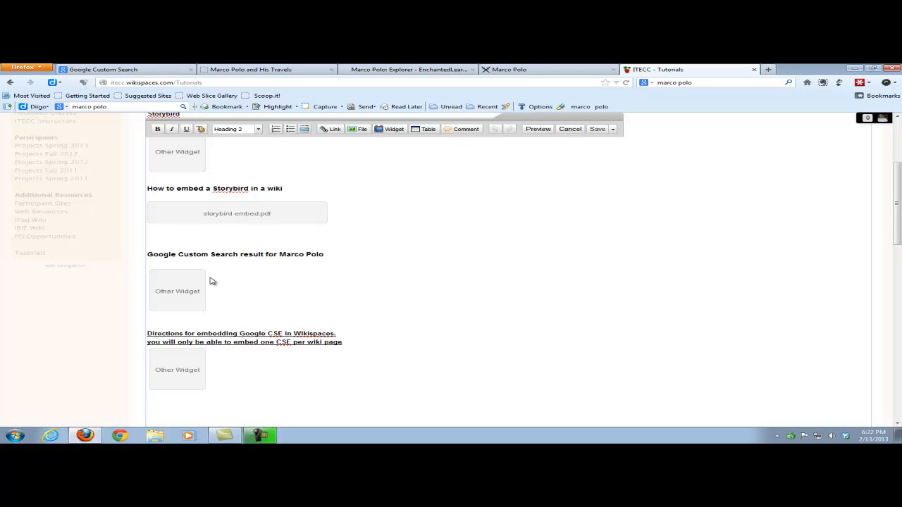
{"action": "left_click", "coordinate": [185, 291]}
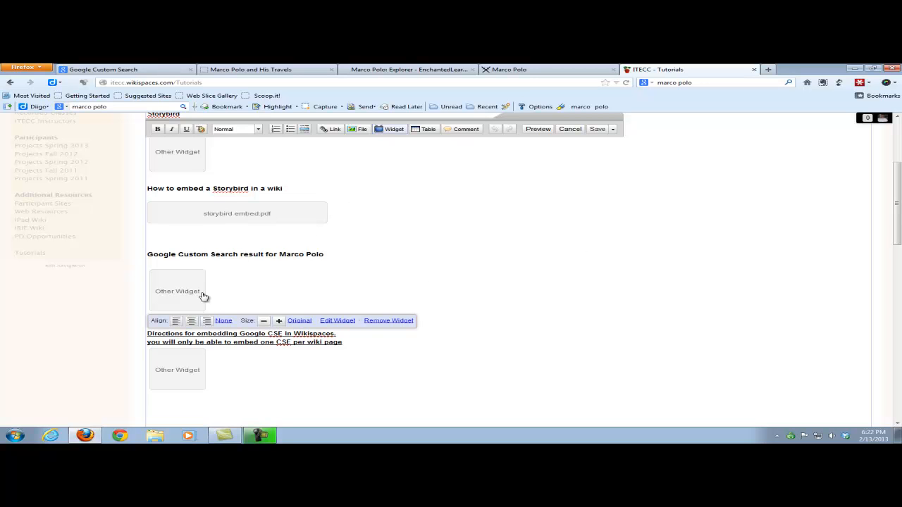
{"action": "left_click", "coordinate": [374, 321]}
- Embed the copied search engine code as an Other HTML widget under the Google Custom Search heading, and save the page
{"action": "left_click", "coordinate": [176, 270]}
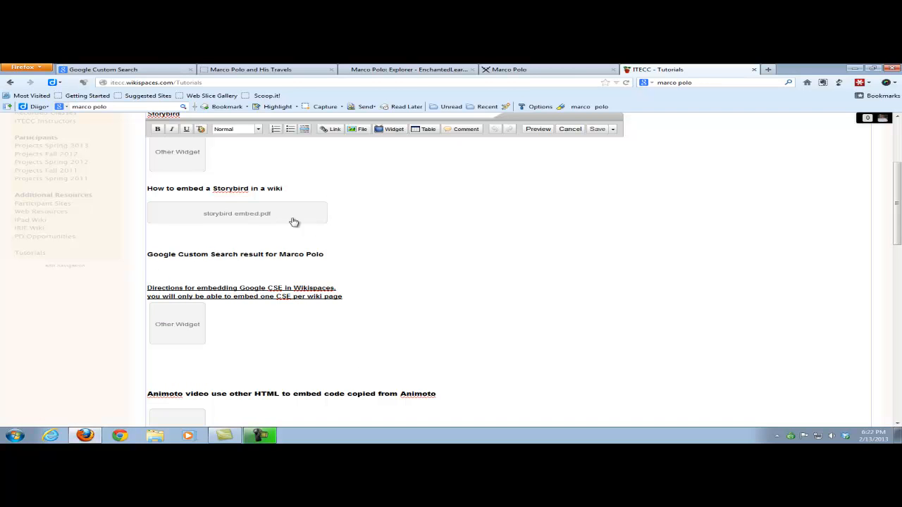
{"action": "left_click", "coordinate": [394, 131]}
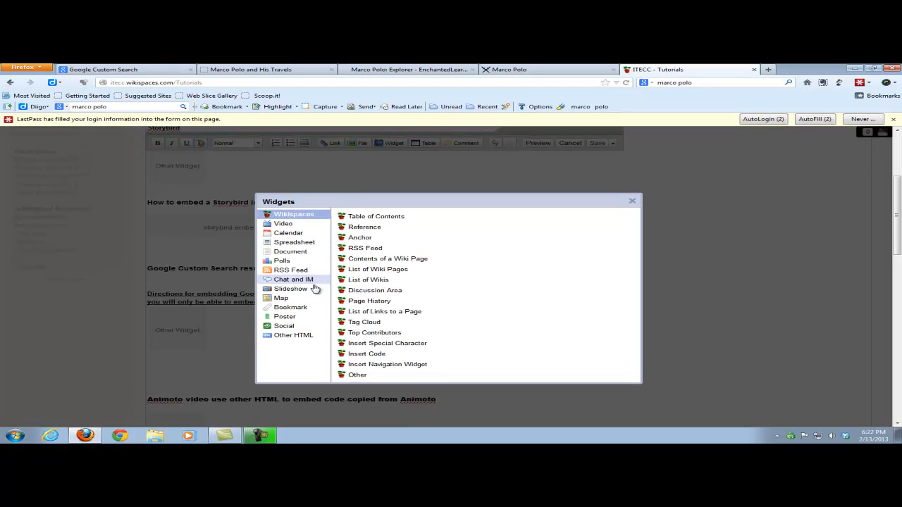
{"action": "left_click", "coordinate": [296, 339]}
{"action": "left_click", "coordinate": [366, 351]}
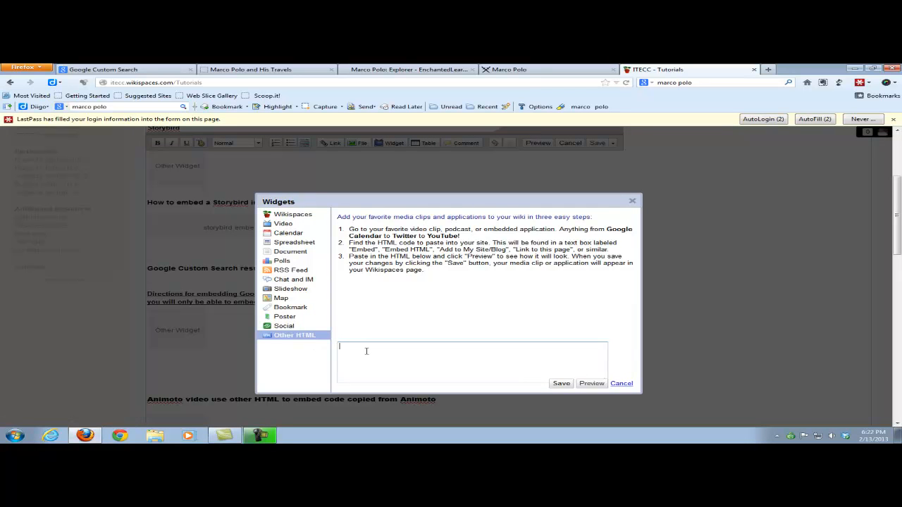
{"action": "right_click", "coordinate": [367, 351]}
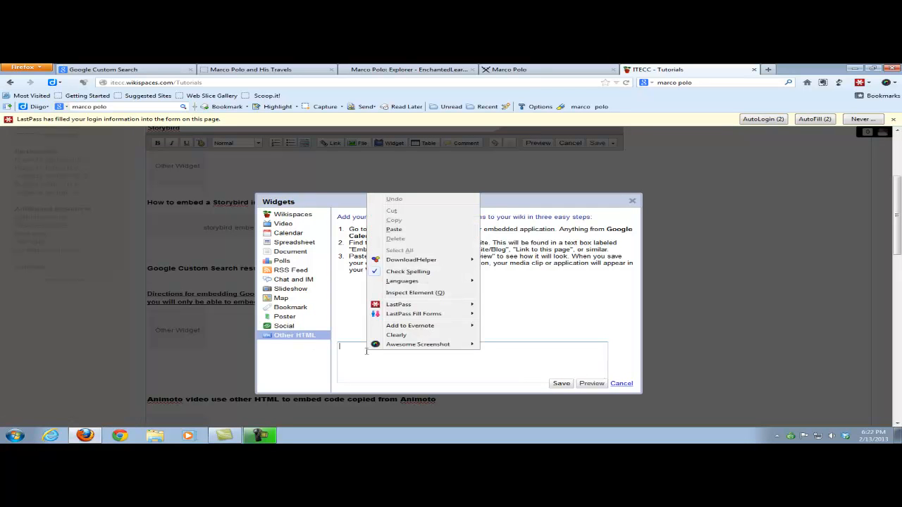
{"action": "left_click", "coordinate": [388, 231]}
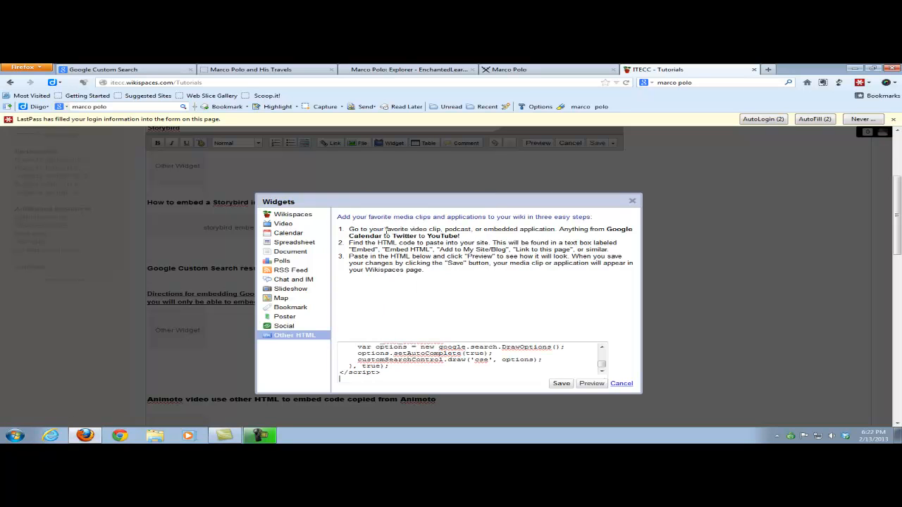
{"action": "left_click", "coordinate": [562, 384]}
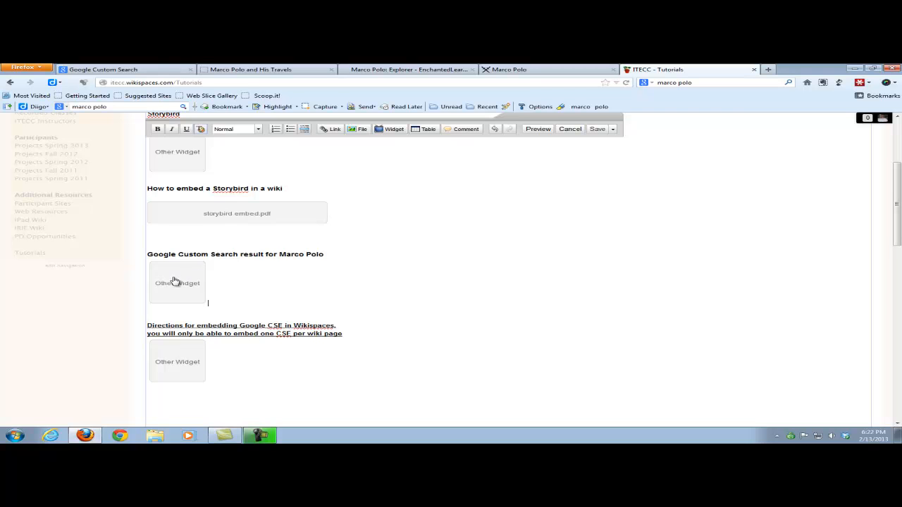
{"action": "left_click", "coordinate": [596, 131]}
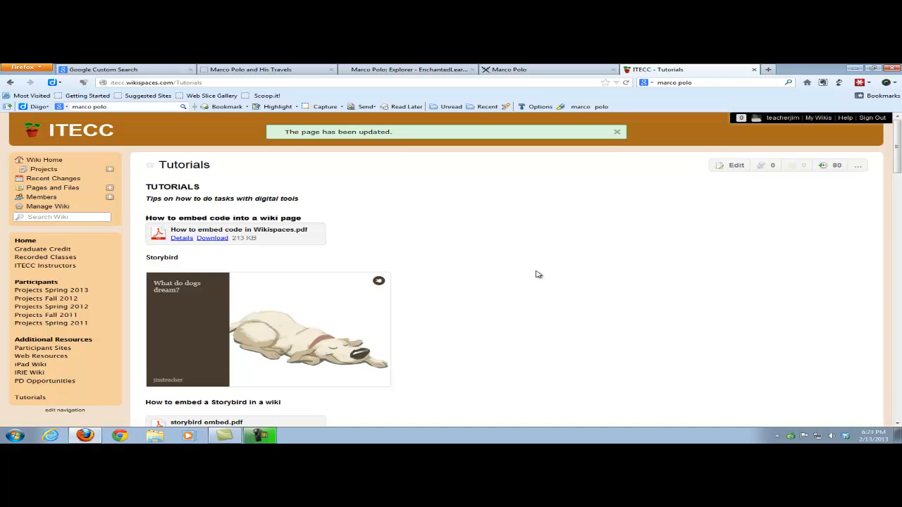
- Check how the embedded Google search box fits on the saved Tutorials page
{"action": "scroll", "coordinate": [538, 274], "scroll_direction": "down", "scroll_amount": 5}
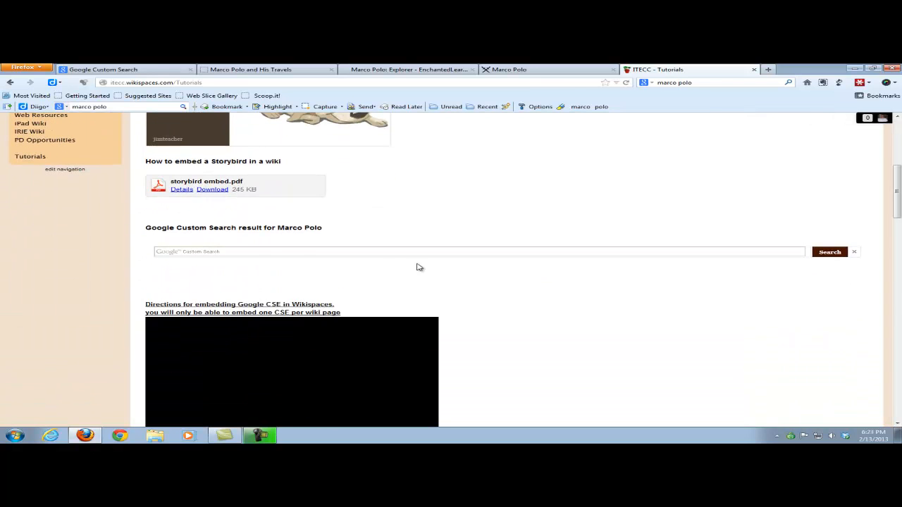
{"action": "left_click", "coordinate": [319, 254]}
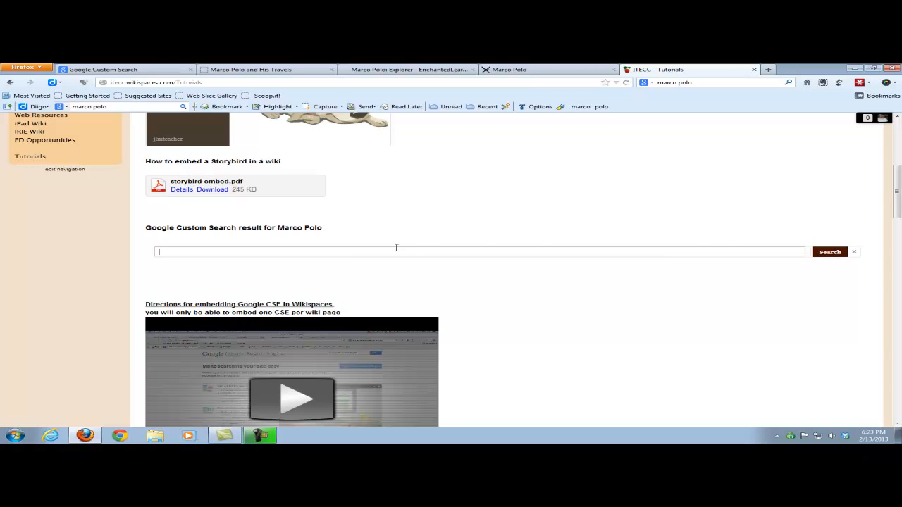
{"action": "scroll", "coordinate": [401, 206], "scroll_direction": "down", "scroll_amount": 2}
{"action": "scroll", "coordinate": [401, 205], "scroll_direction": "up", "scroll_amount": 1}
{"action": "scroll", "coordinate": [401, 206], "scroll_direction": "up", "scroll_amount": 3}
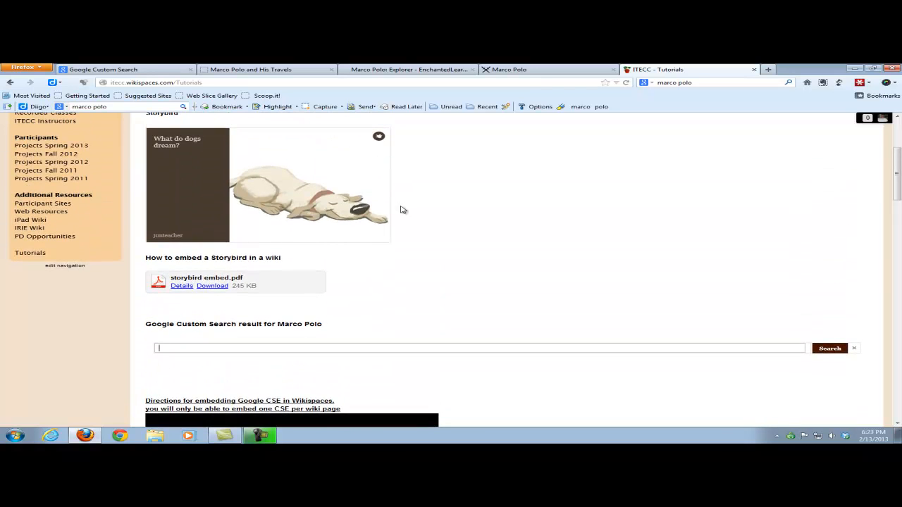
{"action": "scroll", "coordinate": [402, 208], "scroll_direction": "up", "scroll_amount": 4}
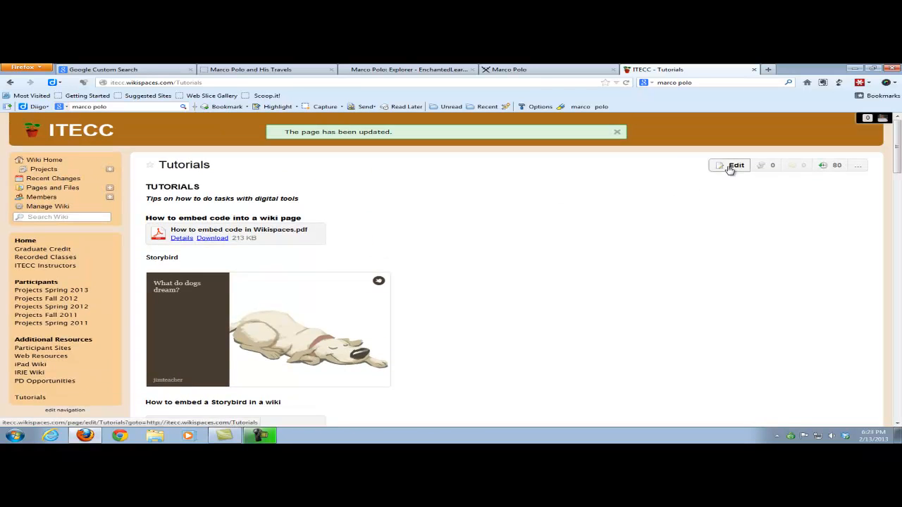
- Set the width in the Google Custom Search widget's HTML code to 50% and save the Tutorials page
{"action": "left_click", "coordinate": [730, 168]}
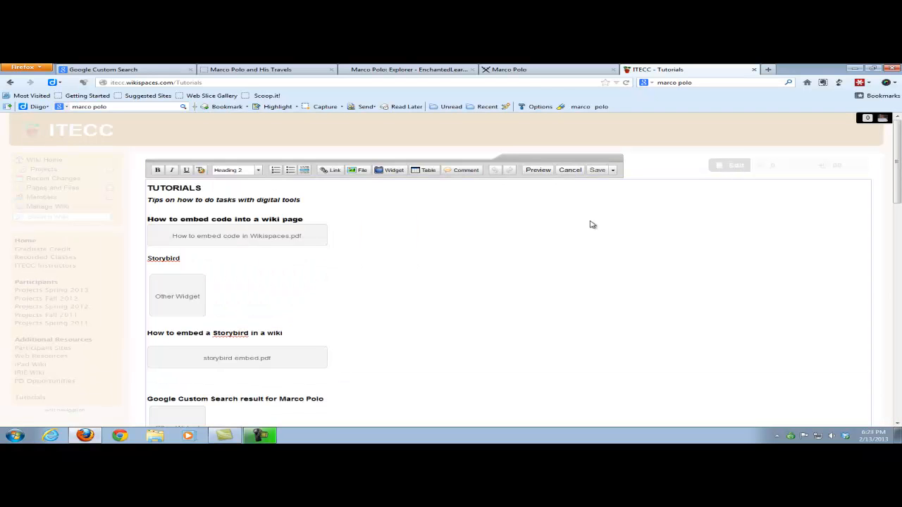
{"action": "scroll", "coordinate": [431, 248], "scroll_direction": "down", "scroll_amount": 5}
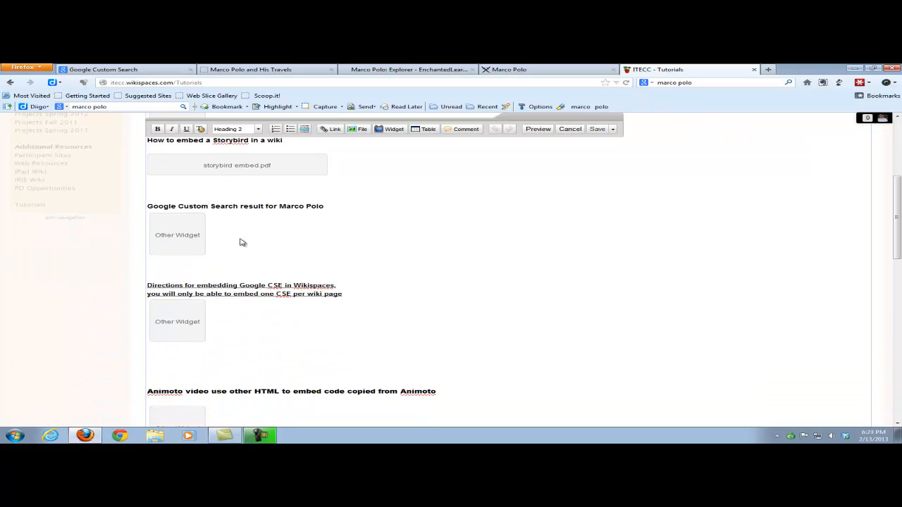
{"action": "left_click", "coordinate": [195, 243]}
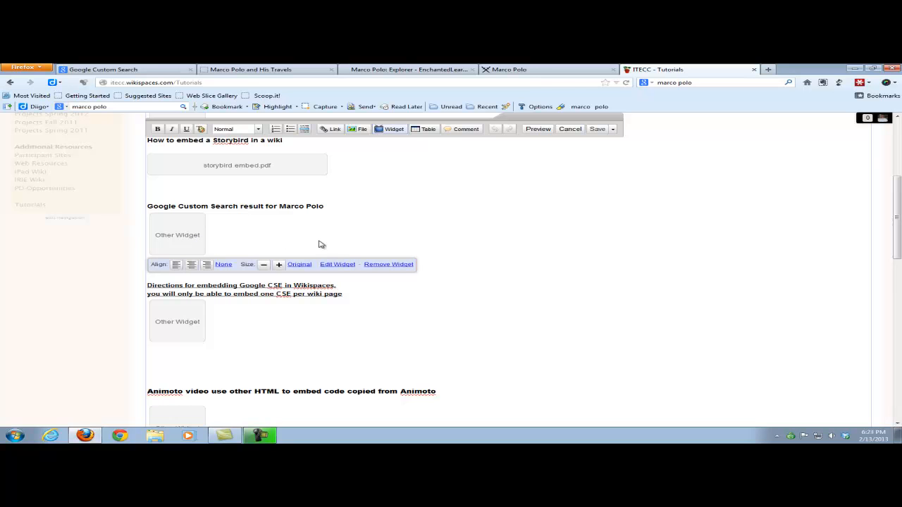
{"action": "left_click", "coordinate": [337, 267]}
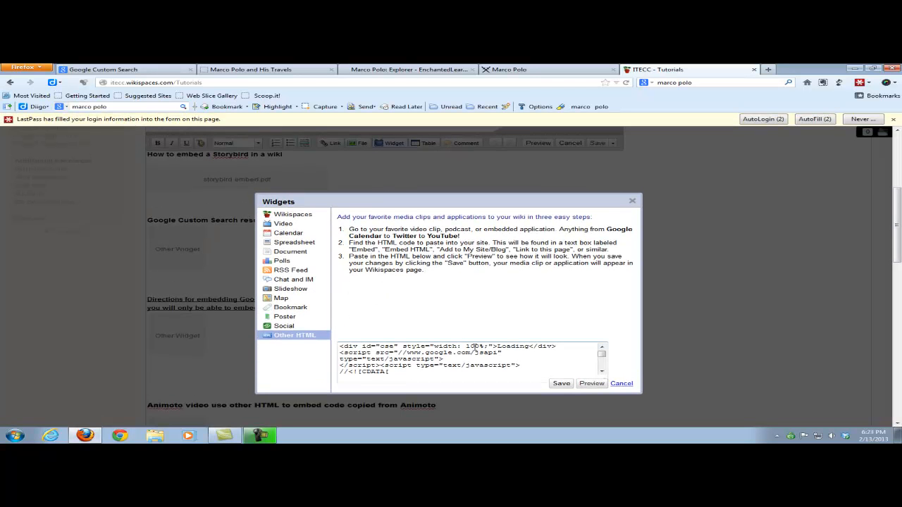
{"action": "left_click", "coordinate": [480, 347]}
{"action": "key", "text": "BackSpace"}
{"action": "key", "text": "BackSpace"}
{"action": "key", "text": "BackSpace"}
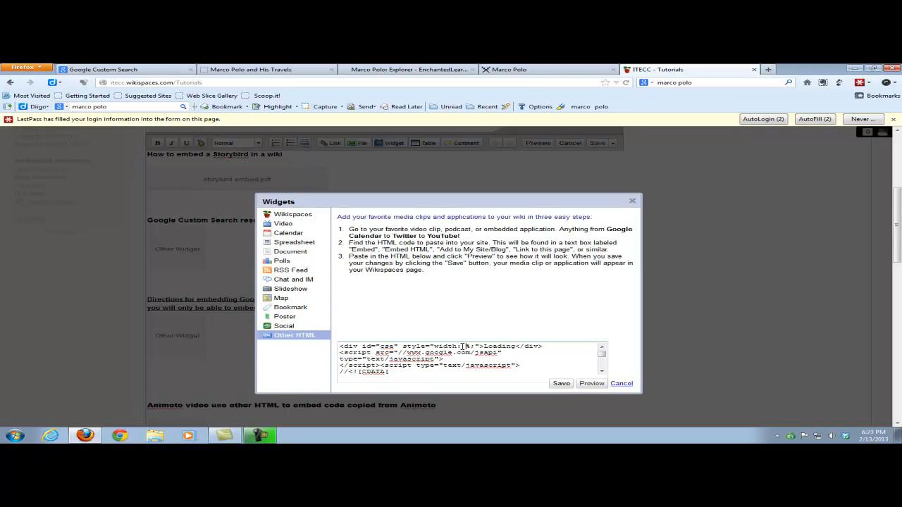
{"action": "type", "text": "50"}
{"action": "left_click", "coordinate": [561, 384]}
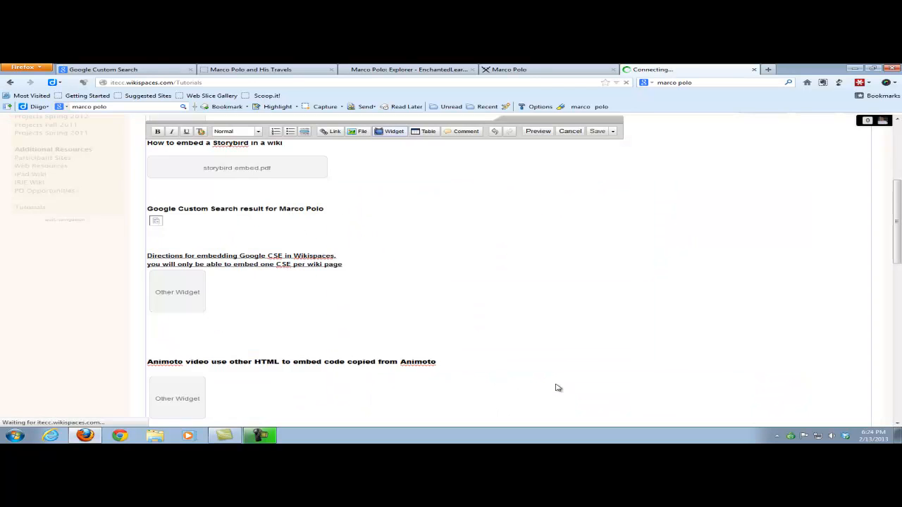
{"action": "left_click", "coordinate": [598, 129]}
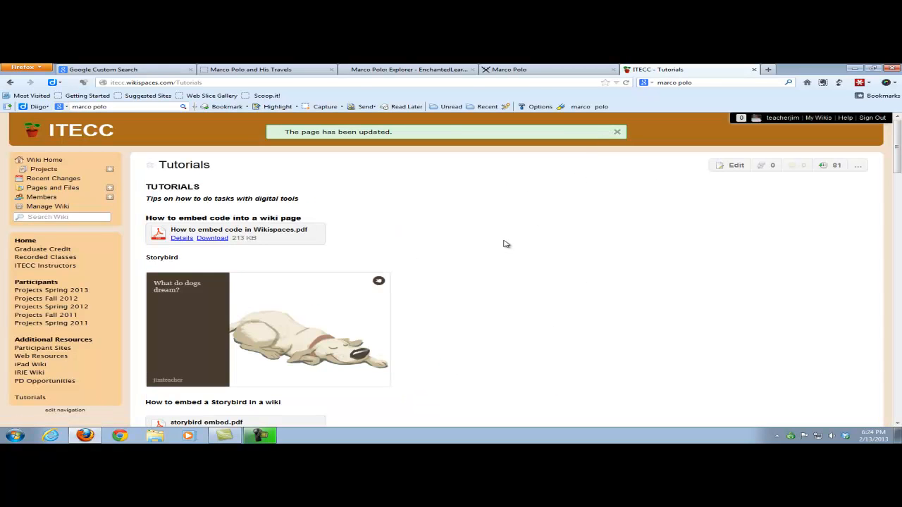
- Test the embedded Marco Polo search box with the query "china" and clear the search after reviewing its results
{"action": "scroll", "coordinate": [504, 244], "scroll_direction": "down", "scroll_amount": 5}
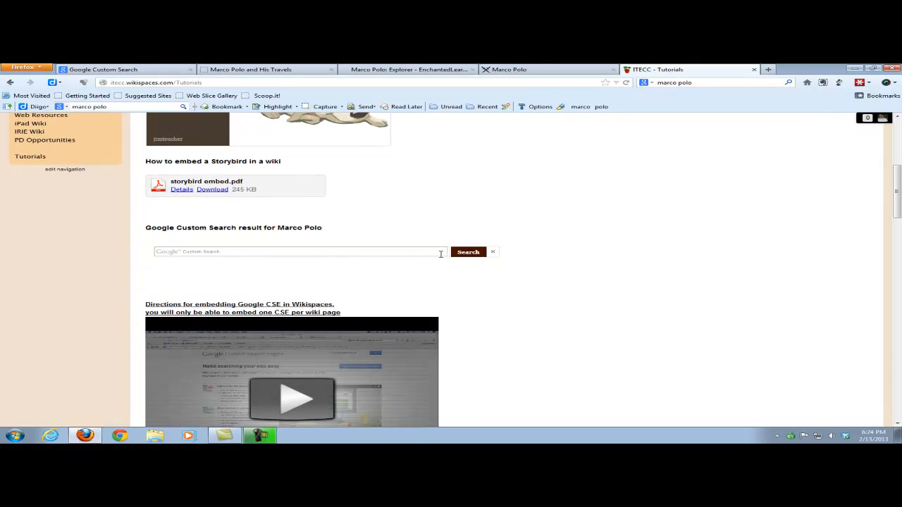
{"action": "left_click", "coordinate": [215, 251]}
{"action": "type", "text": "china"}
{"action": "left_click", "coordinate": [469, 253]}
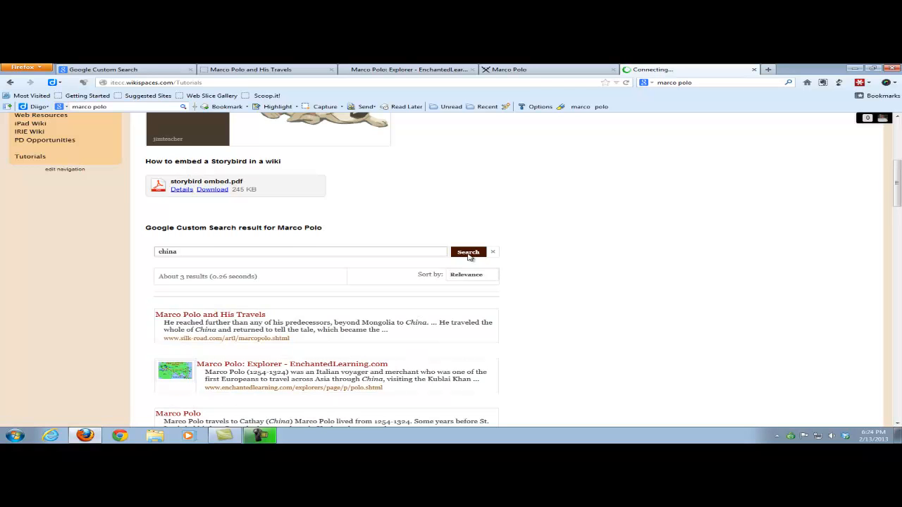
{"action": "scroll", "coordinate": [357, 297], "scroll_direction": "down", "scroll_amount": 2}
{"action": "scroll", "coordinate": [357, 297], "scroll_direction": "down", "scroll_amount": 1}
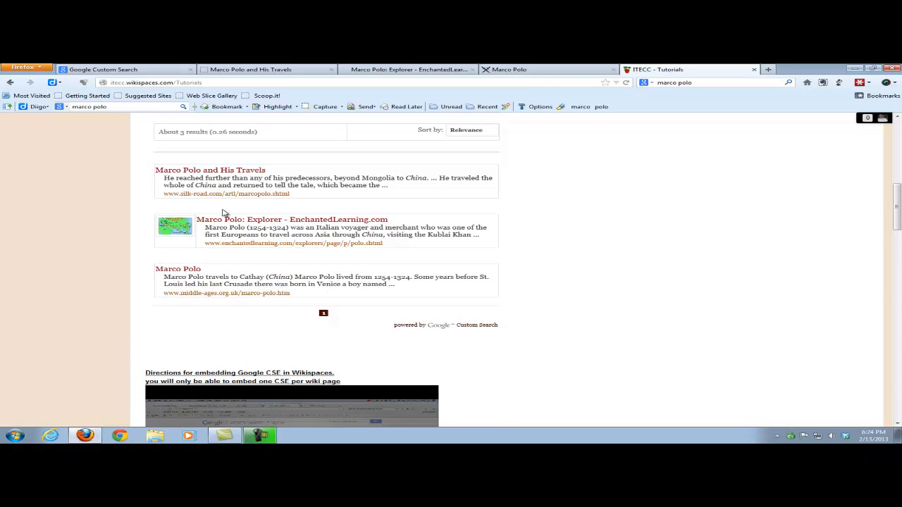
{"action": "scroll", "coordinate": [230, 186], "scroll_direction": "down", "scroll_amount": 1}
{"action": "scroll", "coordinate": [228, 185], "scroll_direction": "up", "scroll_amount": 3}
{"action": "scroll", "coordinate": [230, 186], "scroll_direction": "down", "scroll_amount": 1}
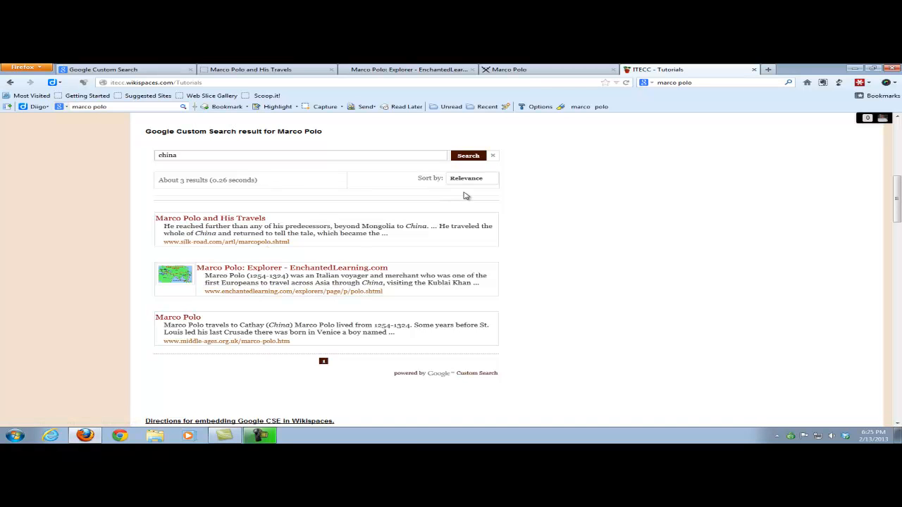
{"action": "left_click", "coordinate": [494, 156]}
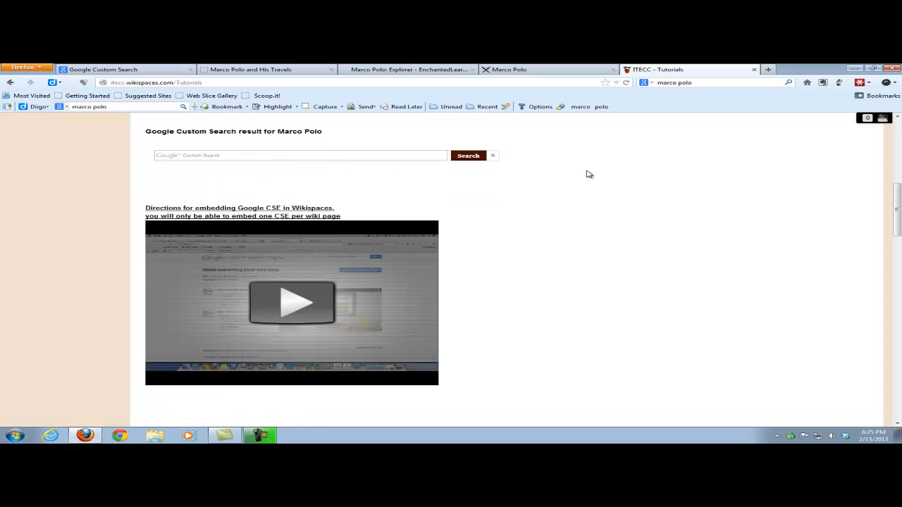
{"action": "scroll", "coordinate": [589, 174], "scroll_direction": "down", "scroll_amount": 1}
{"action": "scroll", "coordinate": [589, 174], "scroll_direction": "up", "scroll_amount": 7}
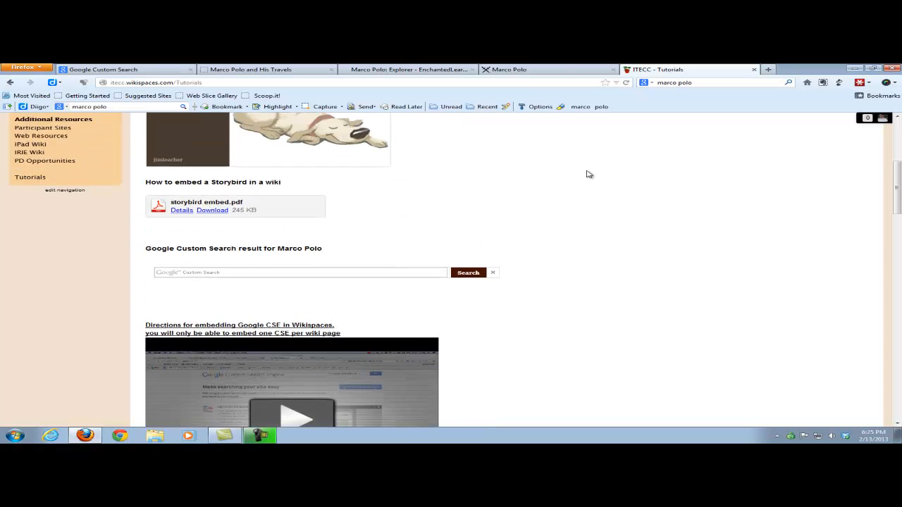
{"action": "scroll", "coordinate": [590, 174], "scroll_direction": "down", "scroll_amount": 4}
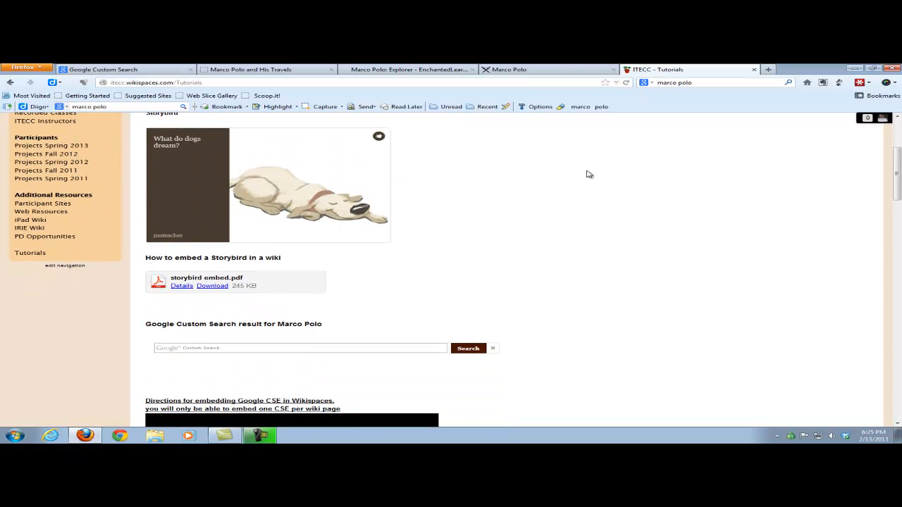
{"action": "scroll", "coordinate": [589, 174], "scroll_direction": "up", "scroll_amount": 1}
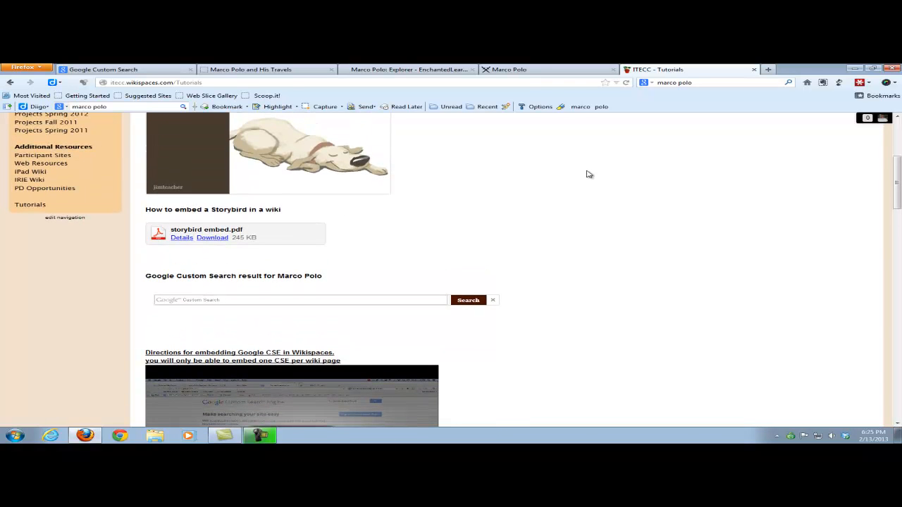